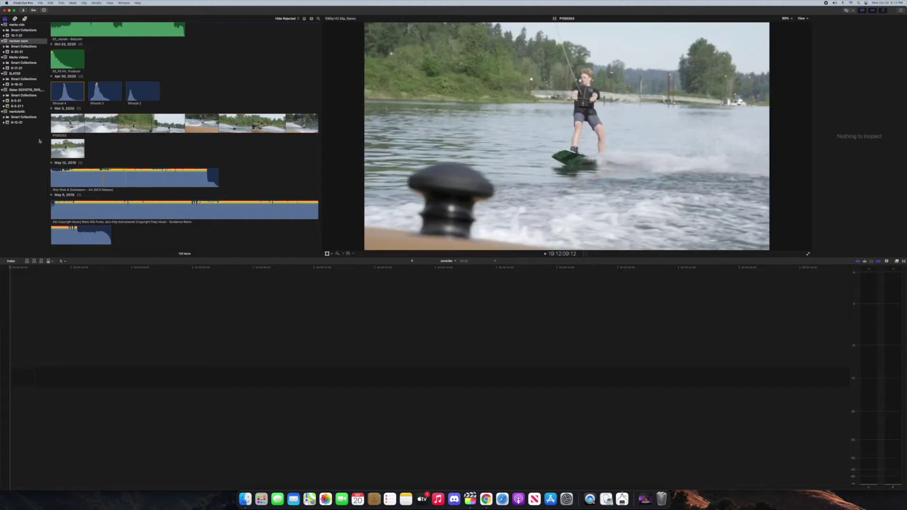
Step: Add P1060353 to the youtube timeline, split it at the playhead, delete the rest, and replay it
{"action": "left_click", "coordinate": [69, 119]}
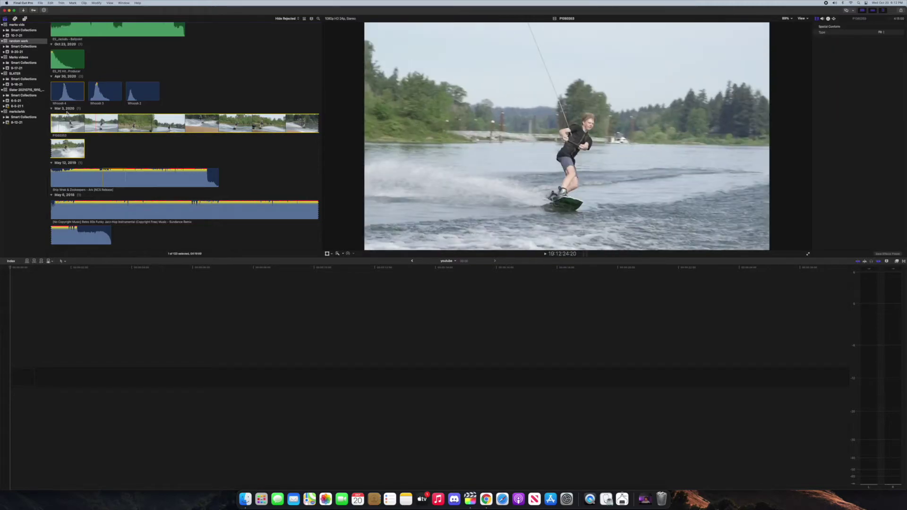
{"action": "left_click_drag", "start_coordinate": [69, 119], "coordinate": [66, 376]}
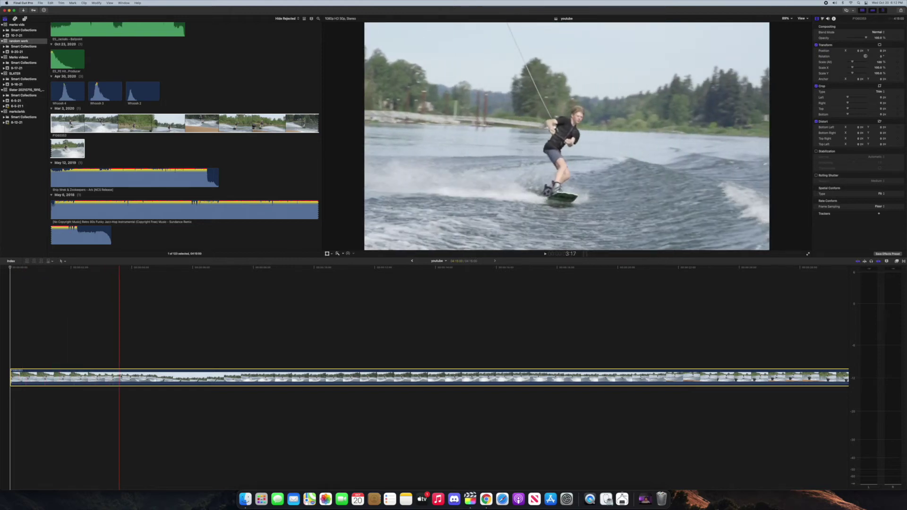
{"action": "key", "text": "super+b"}
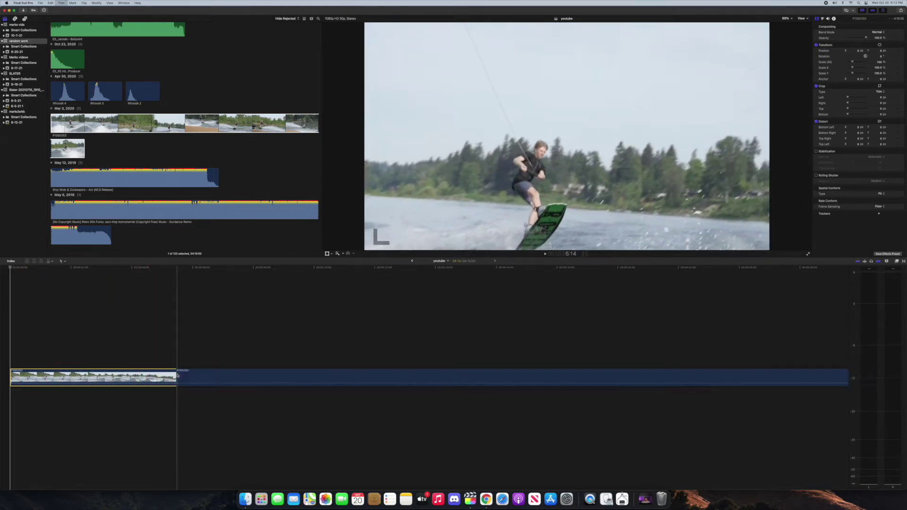
{"action": "key", "text": "Delete"}
{"action": "left_click", "coordinate": [12, 360]}
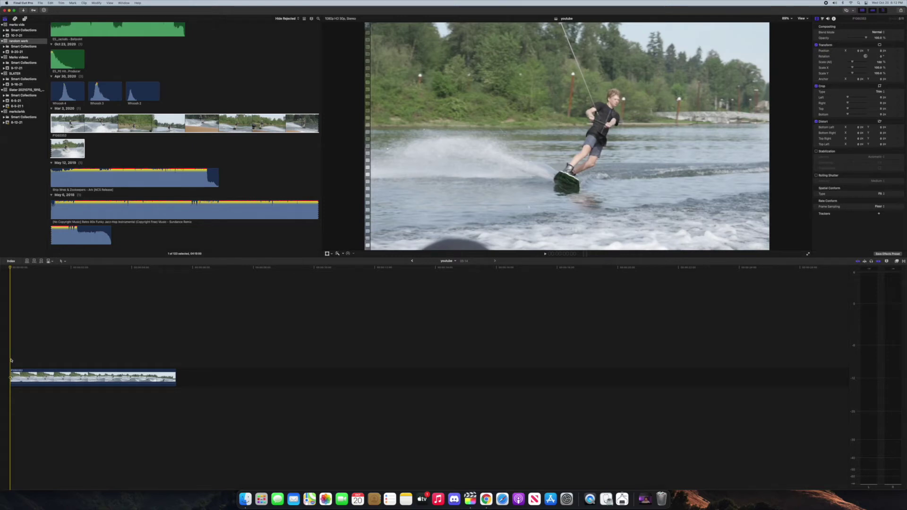
{"action": "key", "text": "space"}
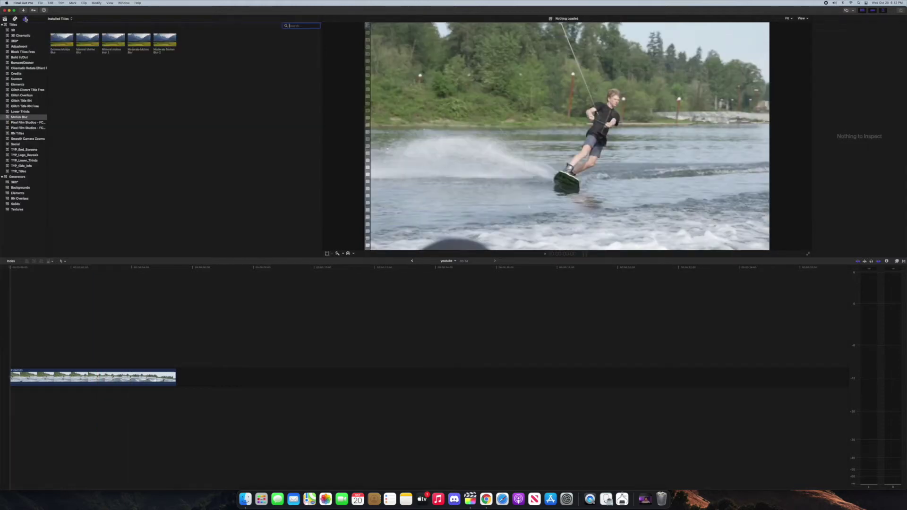
Step: Drop the Custom title from the Titles category onto the rider in the viewer
{"action": "left_click", "coordinate": [37, 25]}
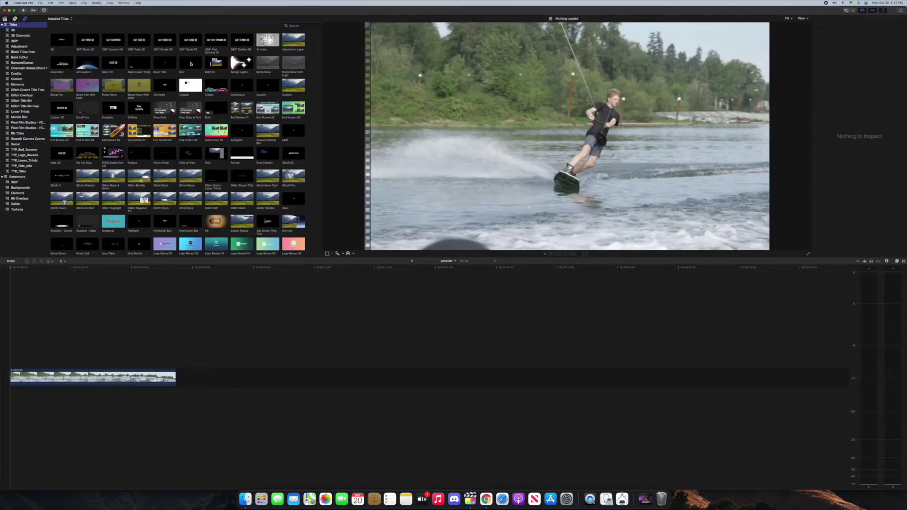
{"action": "left_click", "coordinate": [271, 87]}
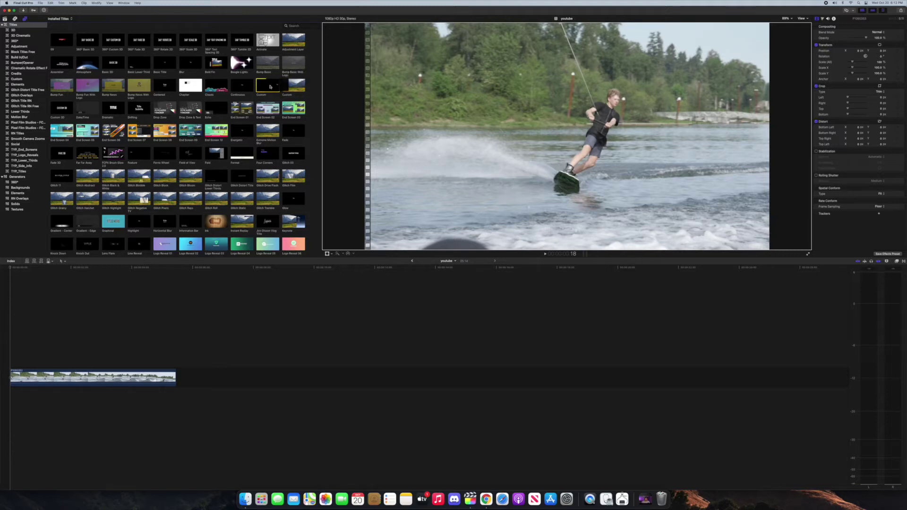
{"action": "left_click_drag", "start_coordinate": [271, 86], "coordinate": [615, 104]}
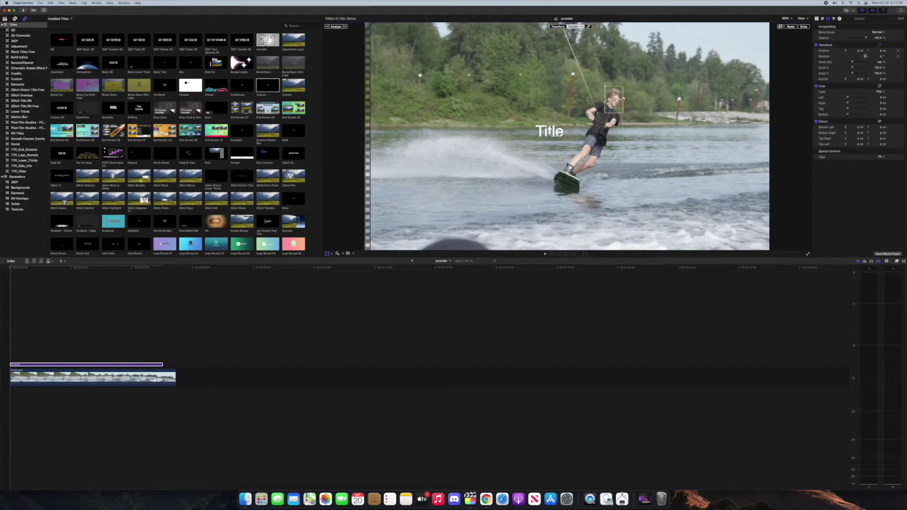
Step: Widen the tracker box around the rider's head and move the Title text just above him
{"action": "mouse_move", "coordinate": [605, 99]}
{"action": "left_mouse_down"}
{"action": "mouse_move", "coordinate": [588, 101]}
{"action": "mouse_move", "coordinate": [616, 110]}
{"action": "mouse_move", "coordinate": [609, 100]}
{"action": "left_mouse_up"}
{"action": "left_click_drag", "start_coordinate": [550, 137], "coordinate": [641, 106]}
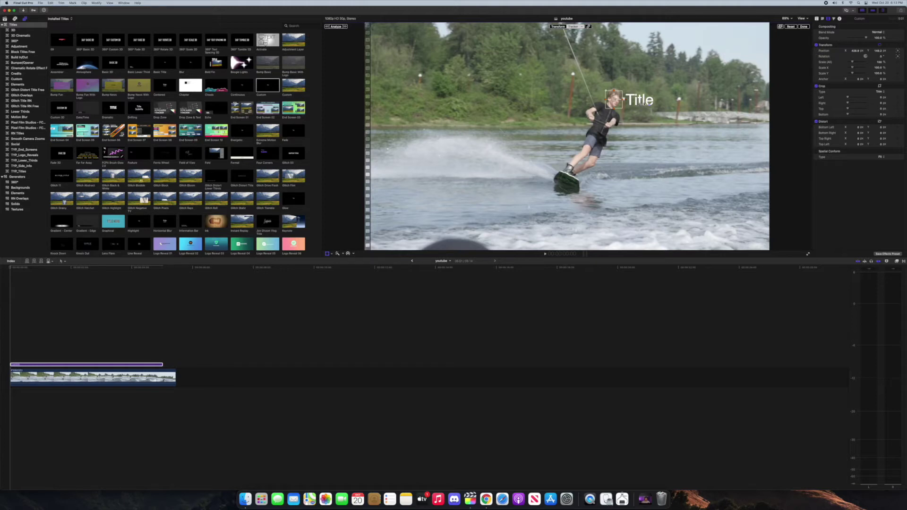
{"action": "left_click_drag", "start_coordinate": [644, 105], "coordinate": [615, 87]}
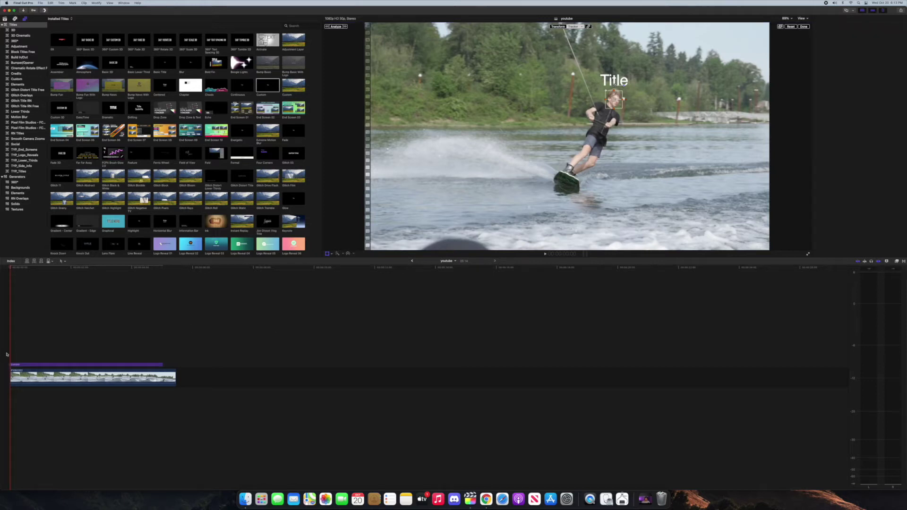
Step: Lengthen the title clip to match the video clip and nudge the text slightly right
{"action": "left_click", "coordinate": [151, 365]}
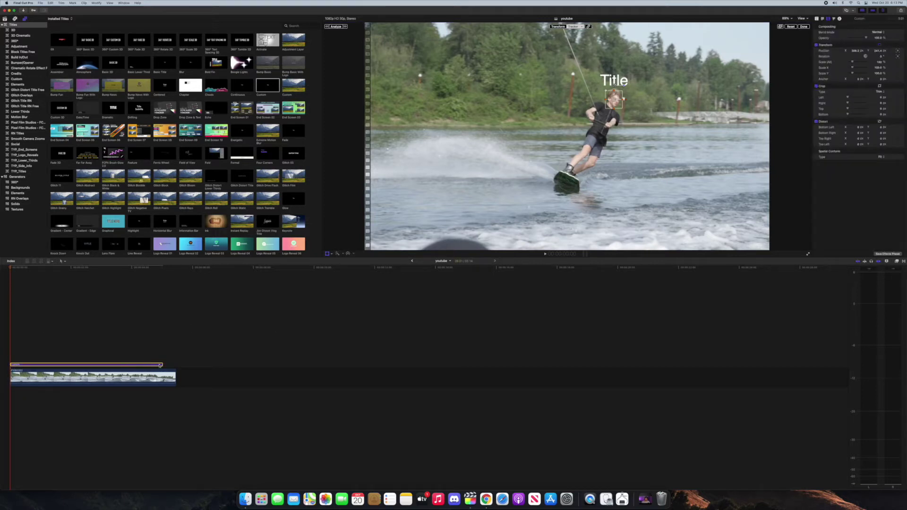
{"action": "left_click_drag", "start_coordinate": [161, 365], "coordinate": [176, 365]}
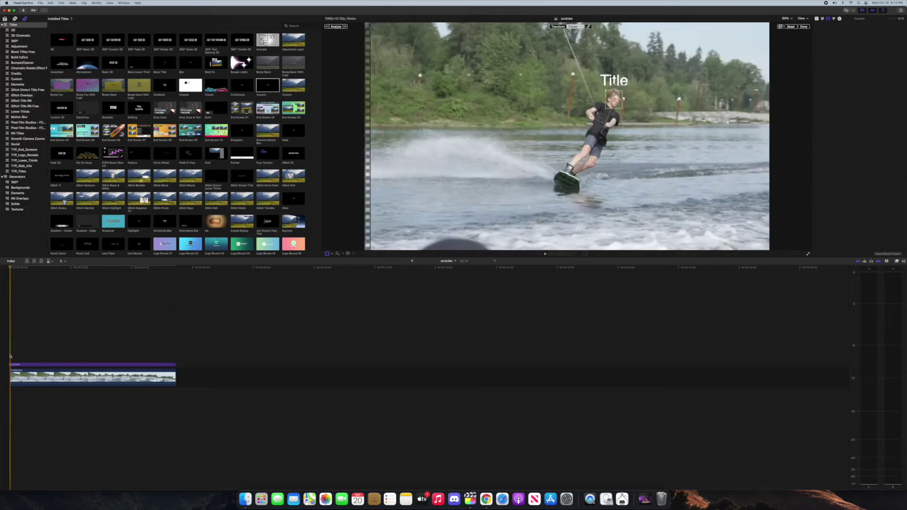
{"action": "left_click", "coordinate": [71, 365]}
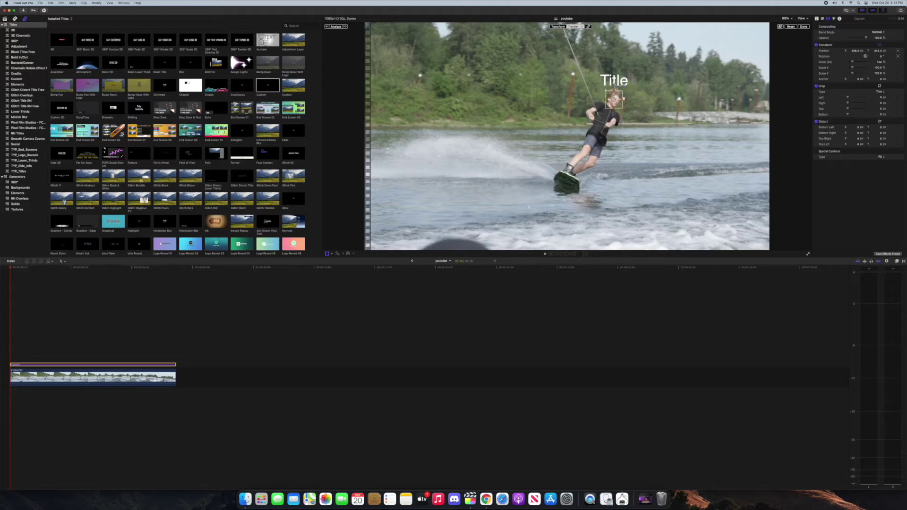
{"action": "left_click_drag", "start_coordinate": [634, 87], "coordinate": [635, 87]}
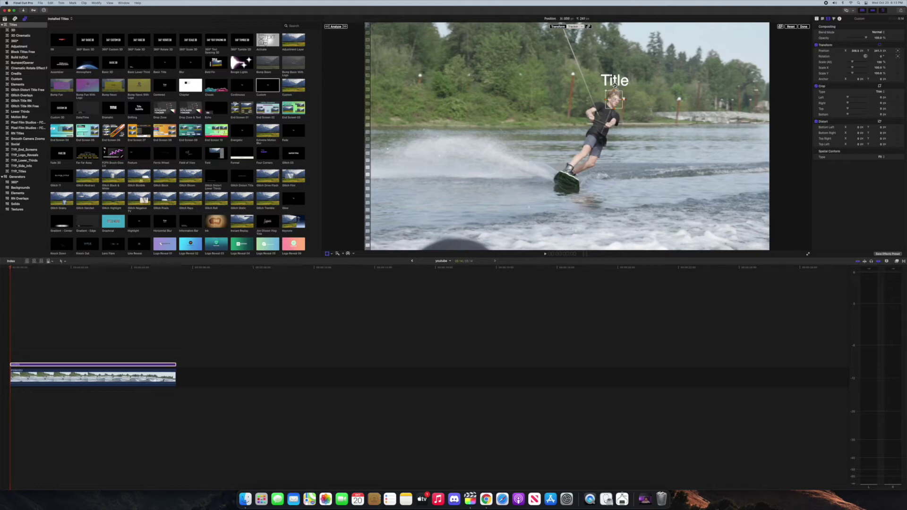
Step: Analyze the rider's movement for the title, then replay the clip from the start repeatedly to check tracking
{"action": "left_click", "coordinate": [336, 27]}
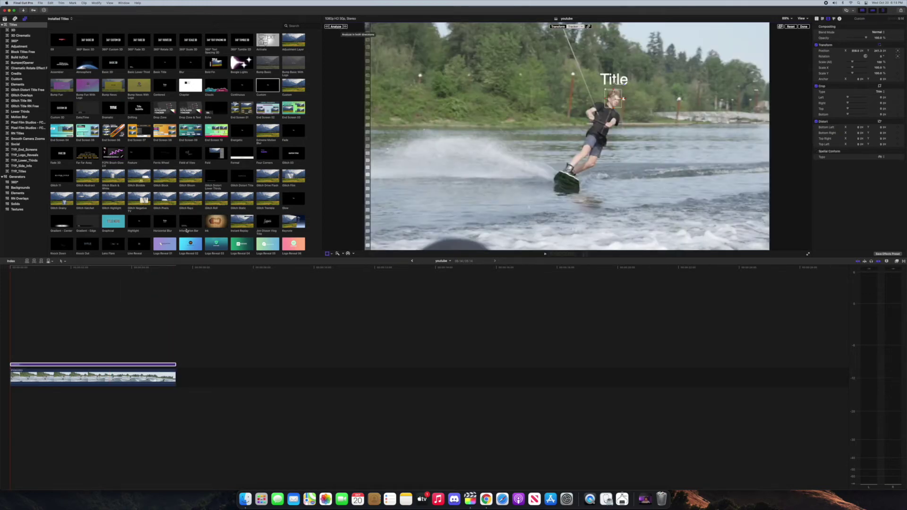
{"action": "left_click", "coordinate": [13, 273]}
{"action": "key", "text": "space"}
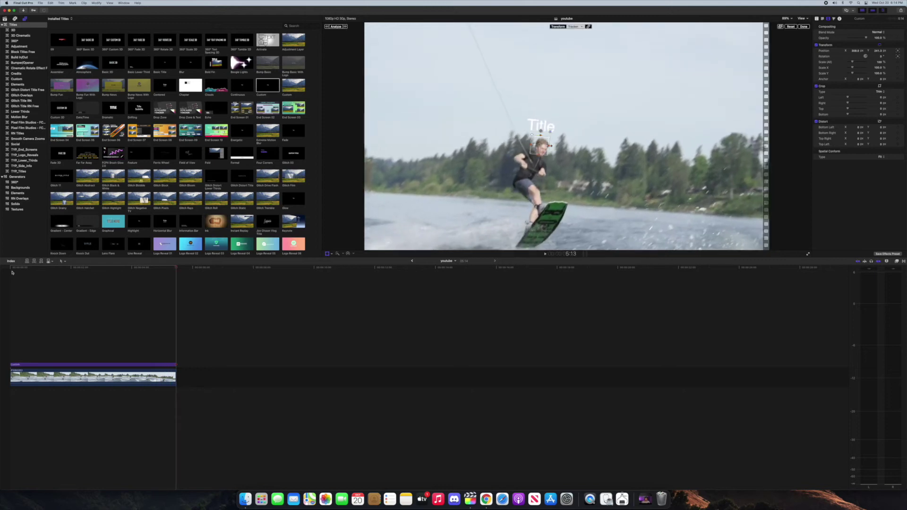
{"action": "left_click", "coordinate": [11, 272]}
{"action": "key", "text": "space"}
{"action": "left_click", "coordinate": [11, 268]}
{"action": "key", "text": "space"}
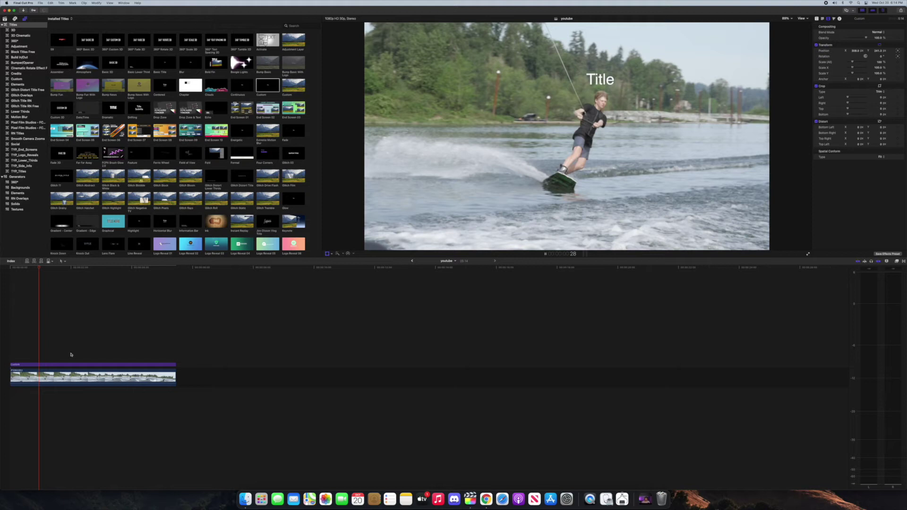
Step: With the title clip selected, review its transform tracking options, then bring up its Text settings
{"action": "left_click", "coordinate": [51, 364]}
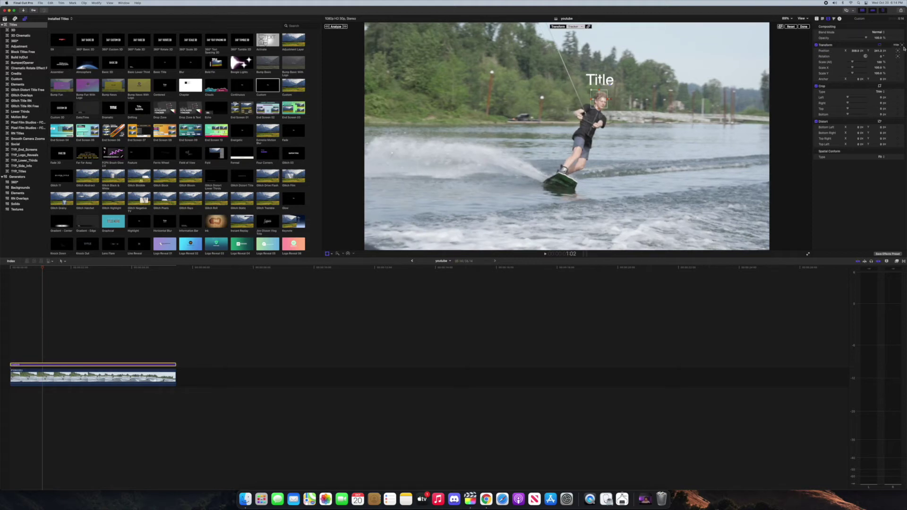
{"action": "left_click", "coordinate": [903, 45]}
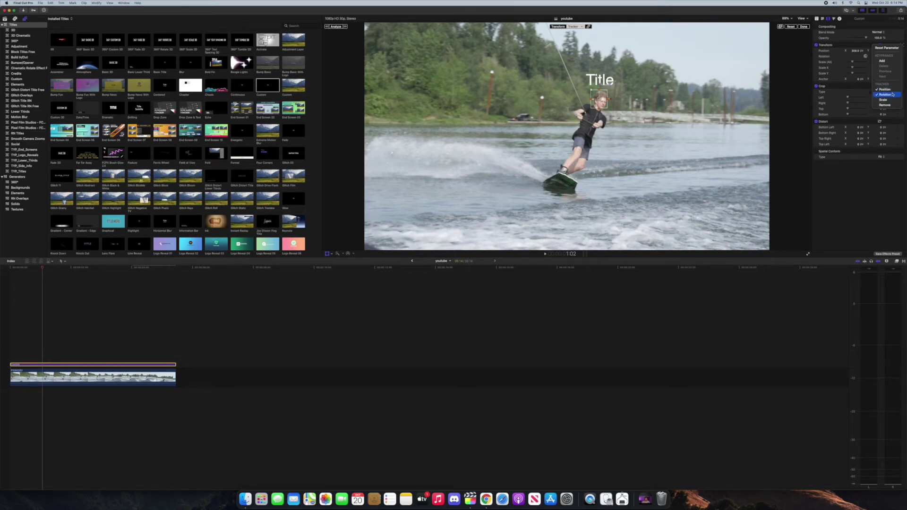
{"action": "key", "text": "Escape"}
{"action": "left_click", "coordinate": [26, 365]}
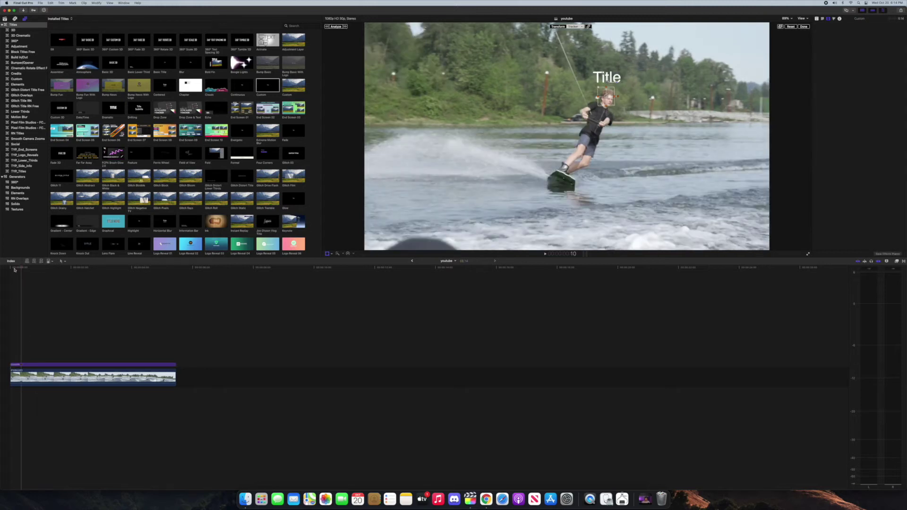
Step: Replace the title wording with 'test'
{"action": "double_click", "coordinate": [833, 41]}
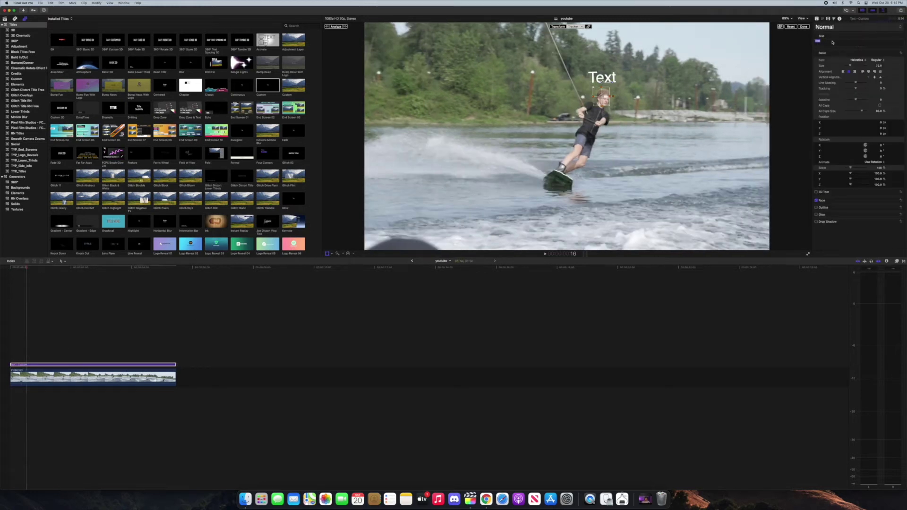
{"action": "type", "text": "test"}
{"action": "left_click", "coordinate": [244, 324]}
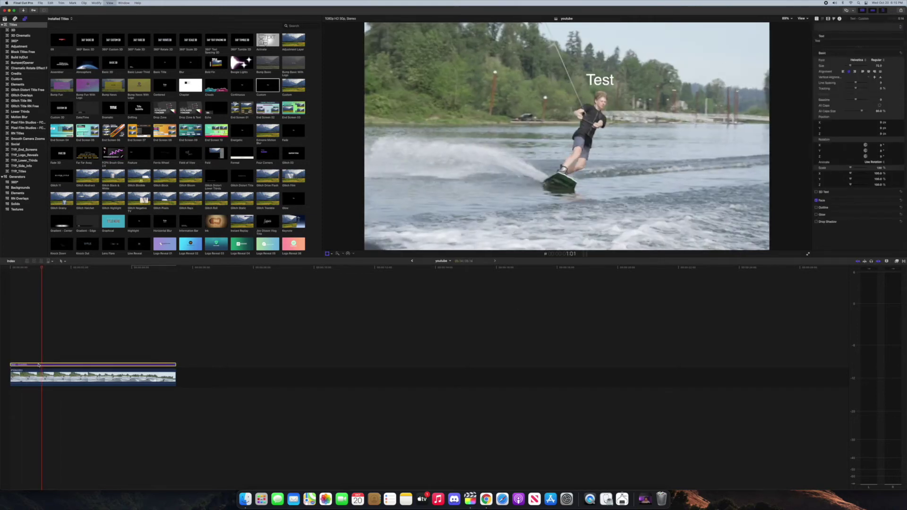
Step: Position the Test title just right of the rider's head, playing back to check placement
{"action": "left_click", "coordinate": [54, 342]}
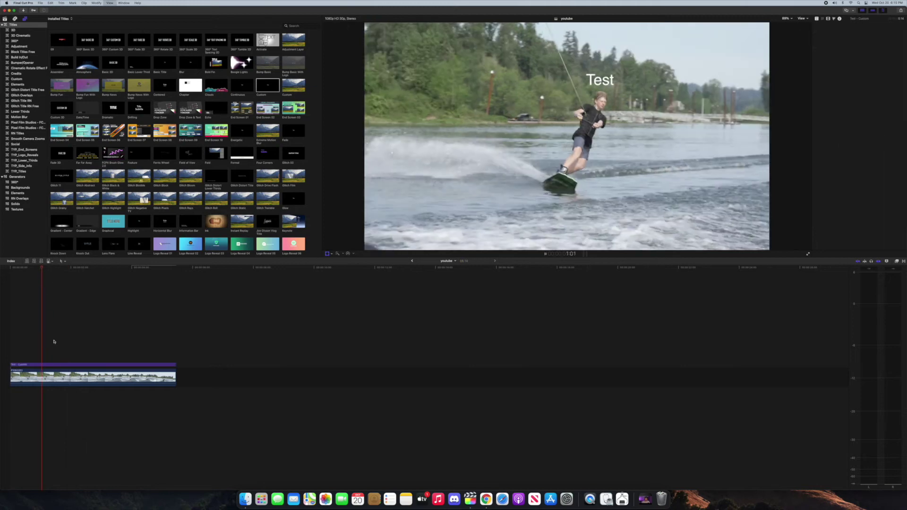
{"action": "left_click", "coordinate": [64, 362]}
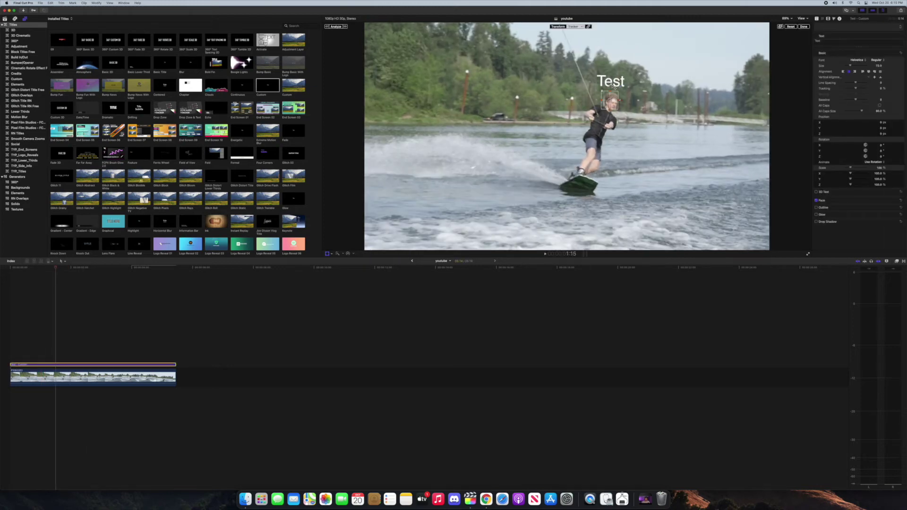
{"action": "left_click_drag", "start_coordinate": [612, 87], "coordinate": [580, 99]}
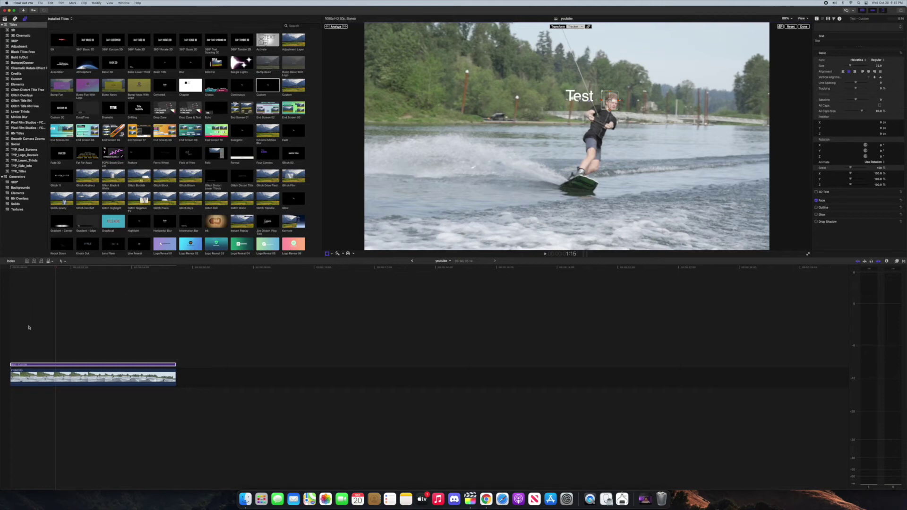
{"action": "key", "text": "space"}
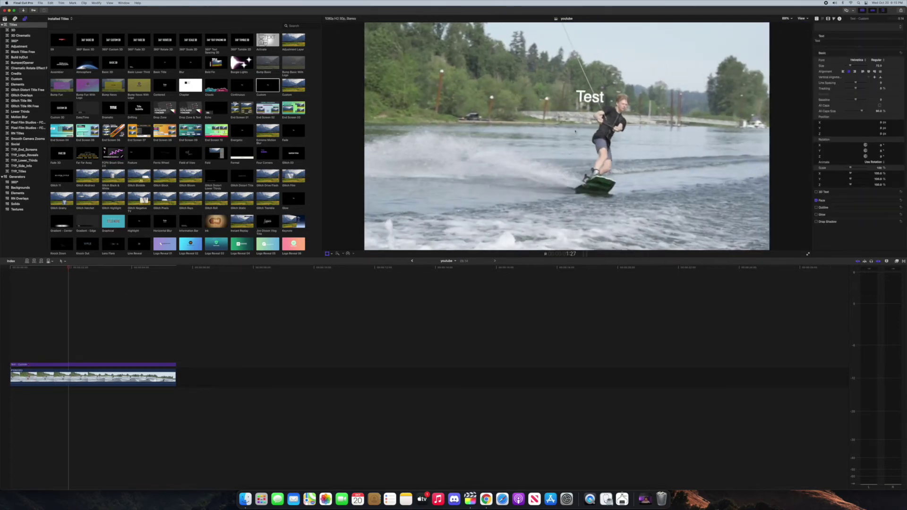
{"action": "key", "text": "space"}
{"action": "left_click_drag", "start_coordinate": [587, 105], "coordinate": [639, 107]}
{"action": "key", "text": "space"}
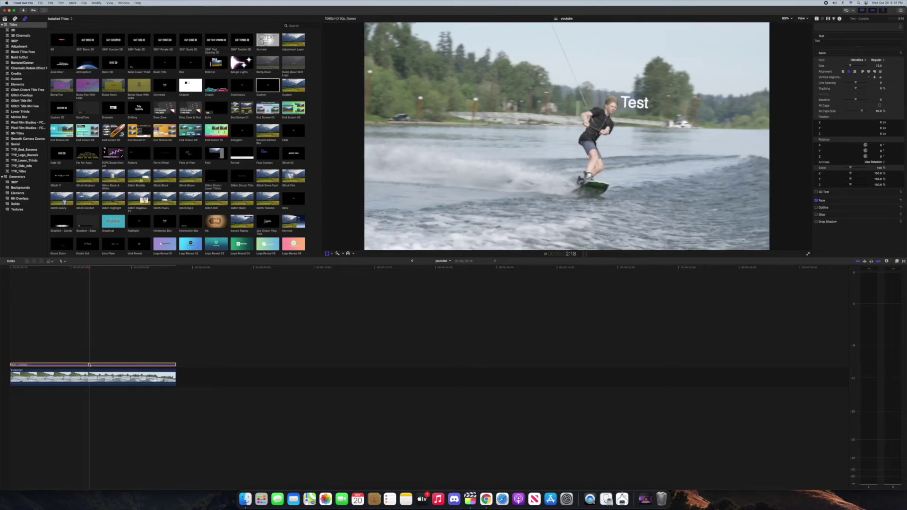
Step: Add the Paper texture generator from Textures above the wakeboarding clip and preview it
{"action": "left_click", "coordinate": [17, 209]}
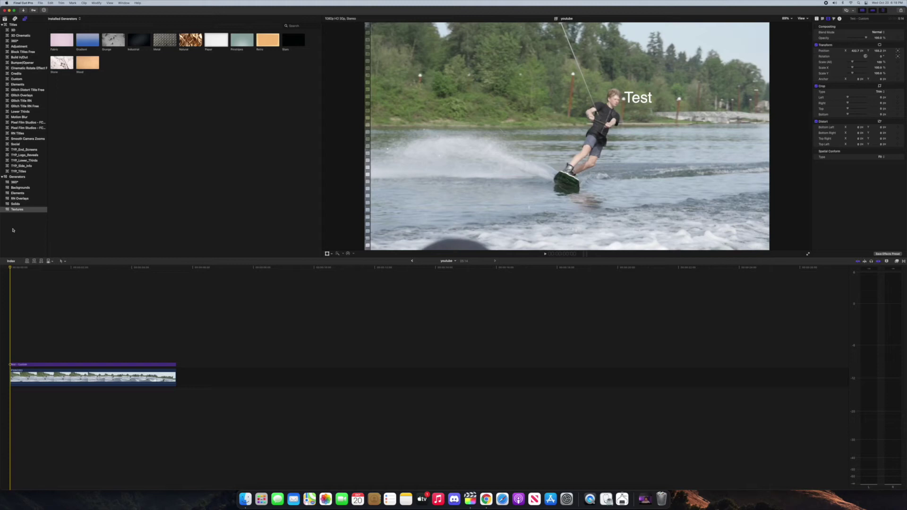
{"action": "left_click", "coordinate": [19, 210]}
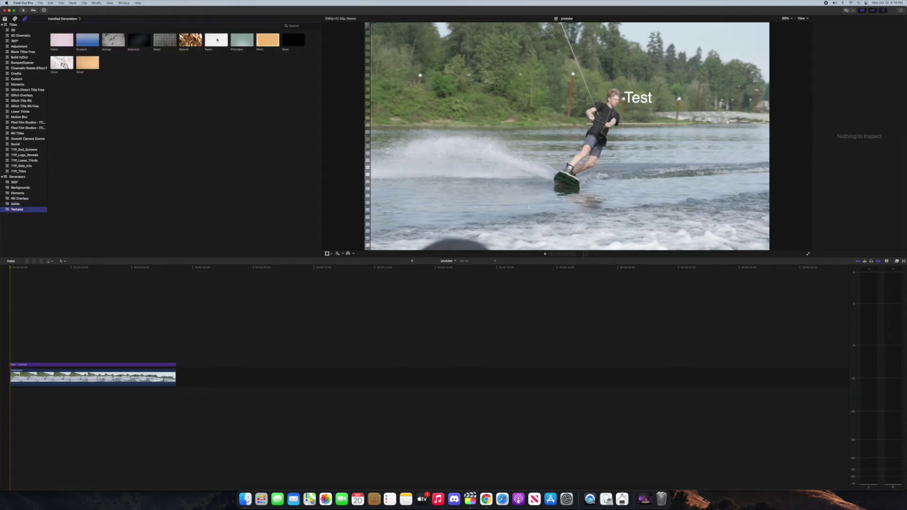
{"action": "left_click_drag", "start_coordinate": [217, 40], "coordinate": [613, 101]}
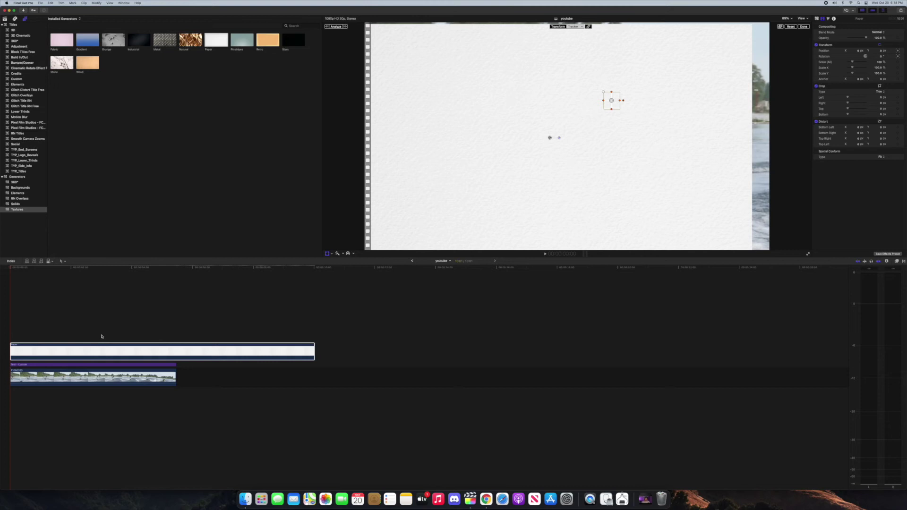
{"action": "left_click", "coordinate": [12, 334]}
{"action": "key", "text": "space"}
Step: Scale the Paper texture to 25% and move it up near the rider's head
{"action": "left_click", "coordinate": [20, 352]}
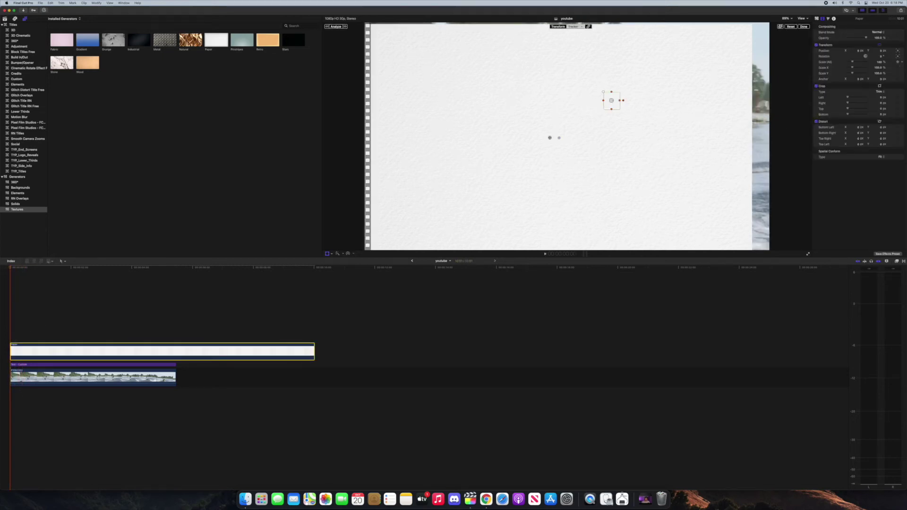
{"action": "left_click_drag", "start_coordinate": [853, 63], "coordinate": [849, 63]}
{"action": "left_click_drag", "start_coordinate": [550, 138], "coordinate": [562, 90]}
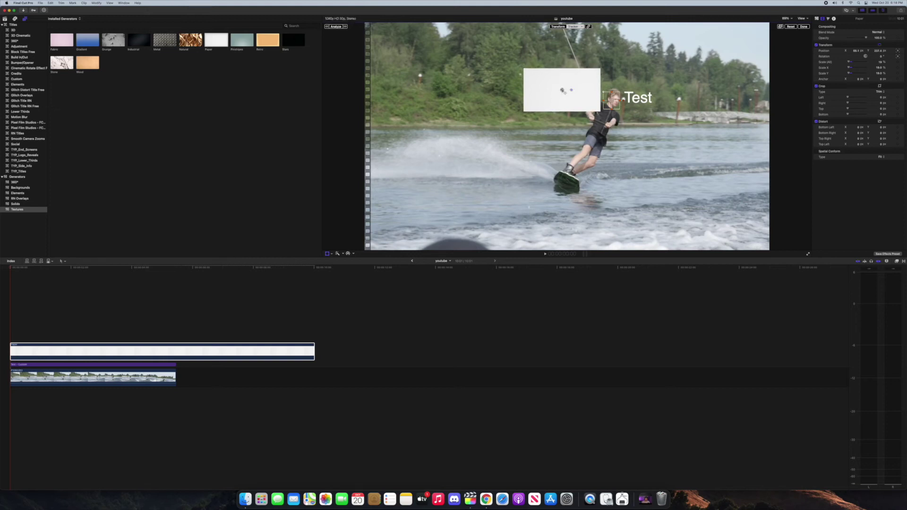
Step: Analyze the rider's motion for the Paper clip and play back to confirm it follows him
{"action": "left_click", "coordinate": [336, 27]}
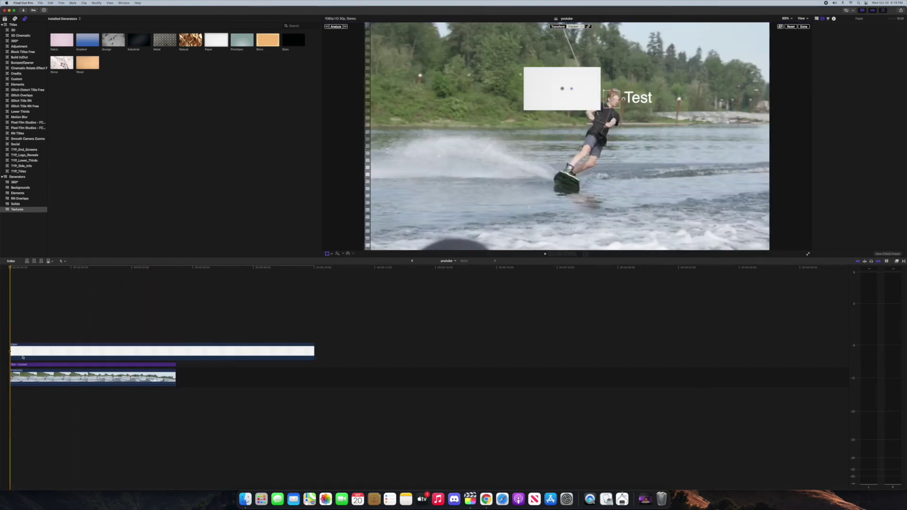
{"action": "left_click", "coordinate": [13, 344]}
{"action": "key", "text": "space"}
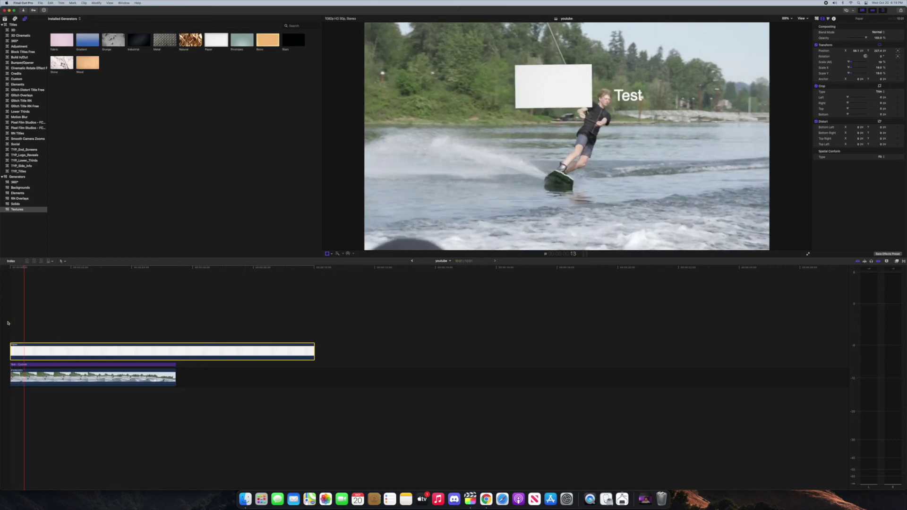